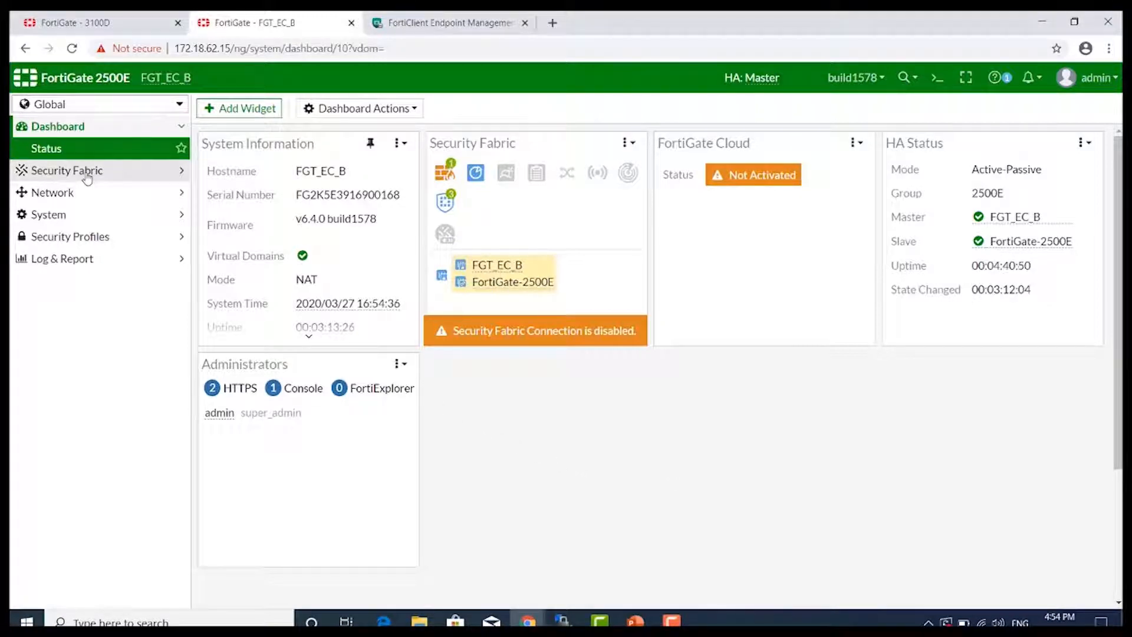
Add a FortiClient EMS fabric connector named FCT_EMS with IP 172.16.200.138 on FGT_EC_B and accept the EMS server certificate.
left_click(87, 172)
left_click(99, 237)
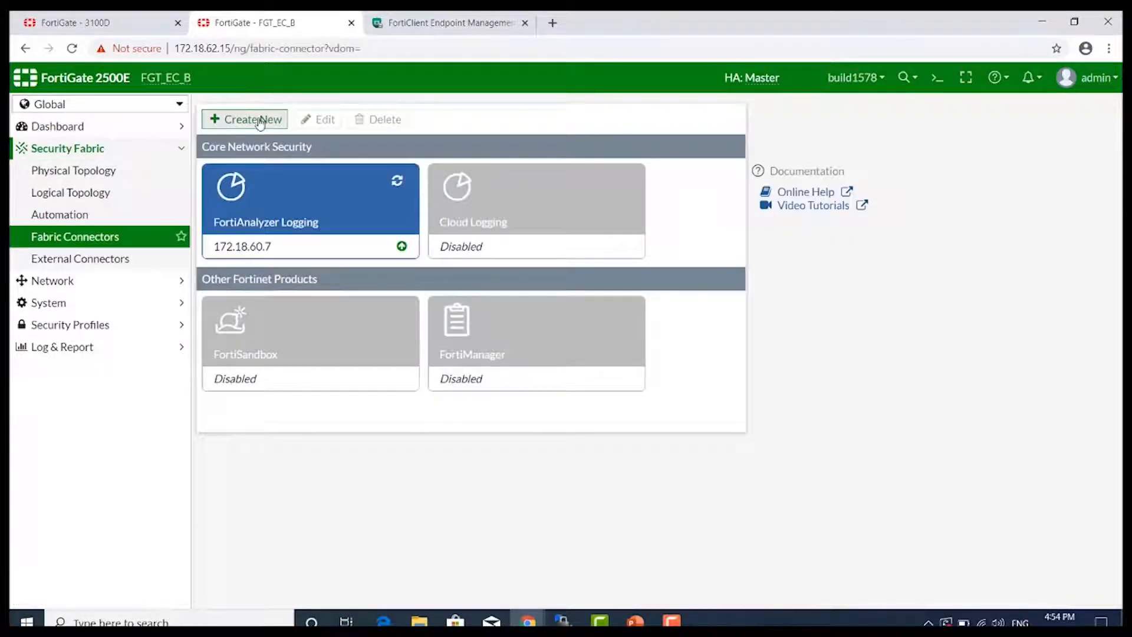
left_click(259, 120)
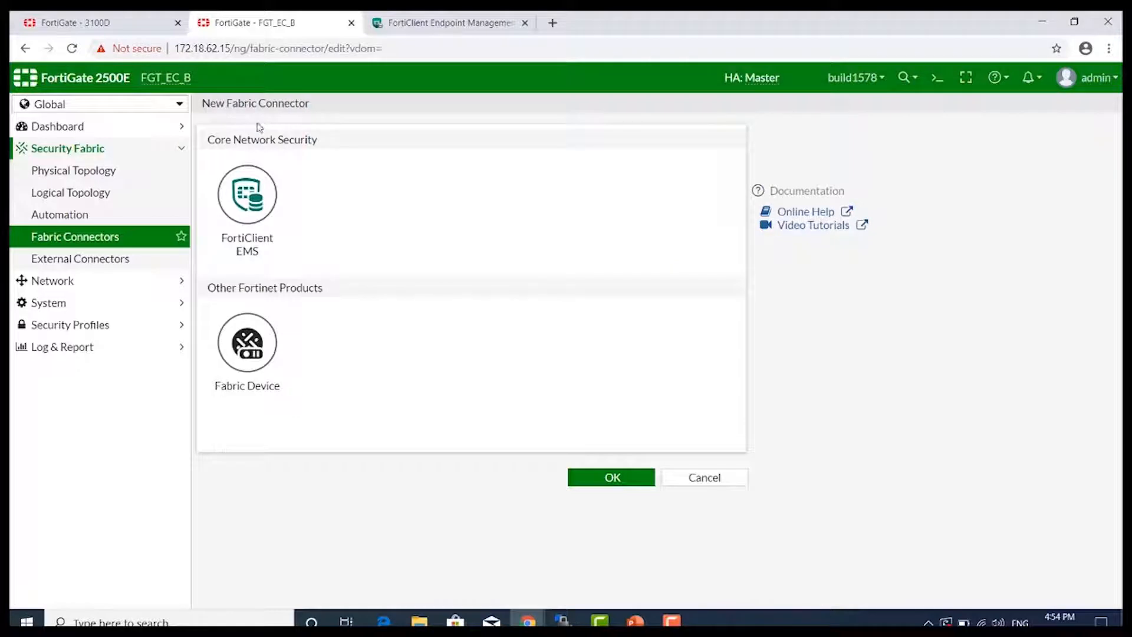
left_click(245, 205)
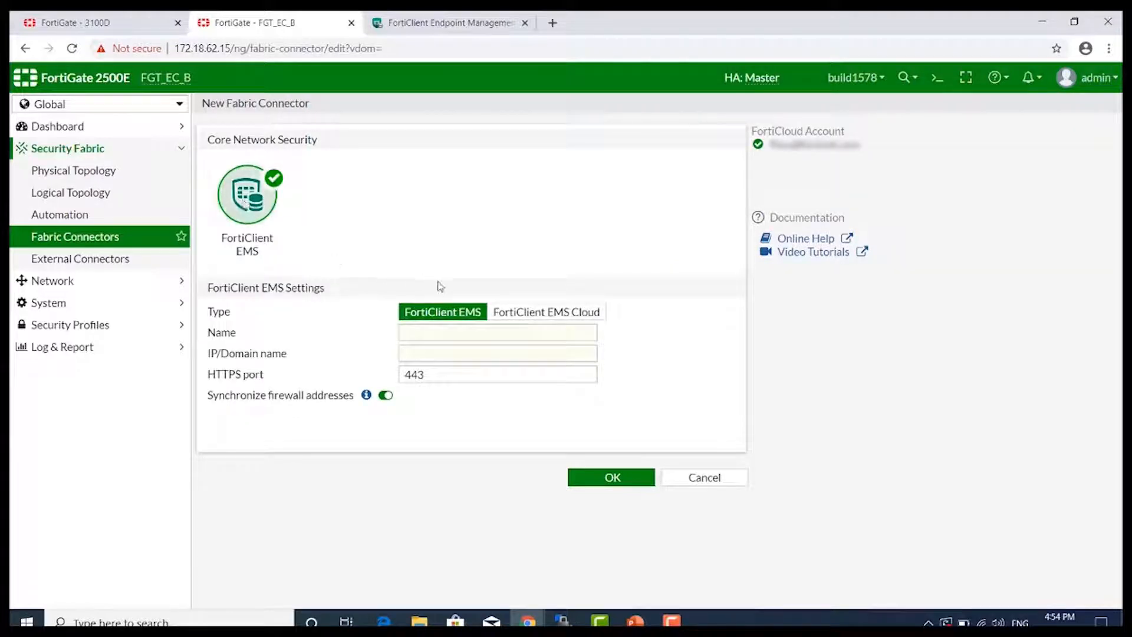
left_click(456, 332)
type("FCT_EMS")
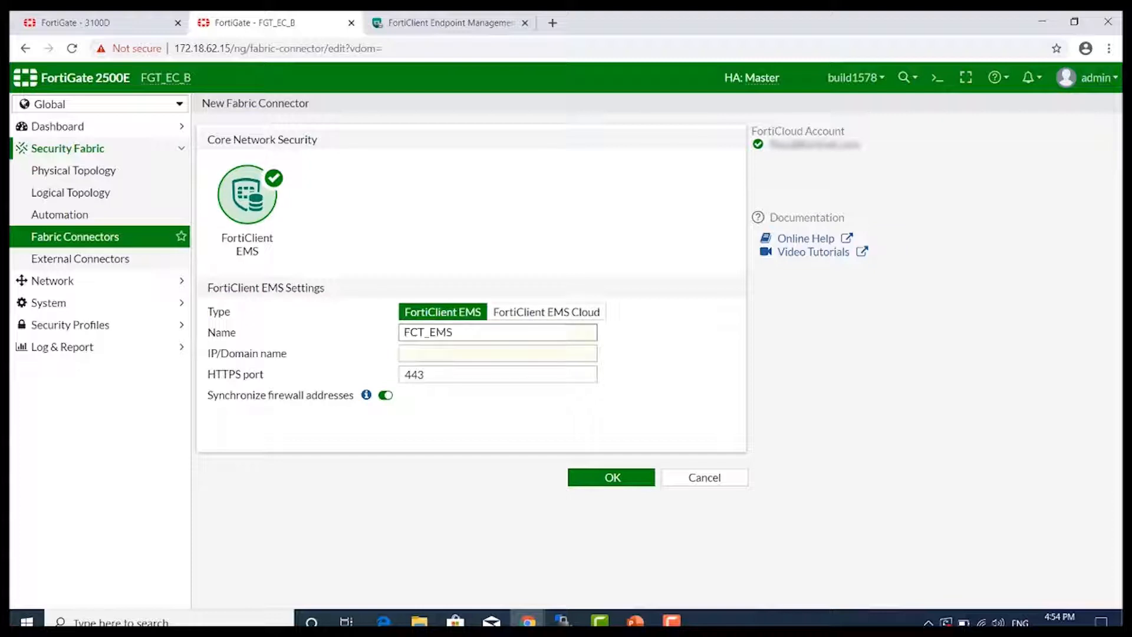
left_click(444, 352)
type("172.16.200.138")
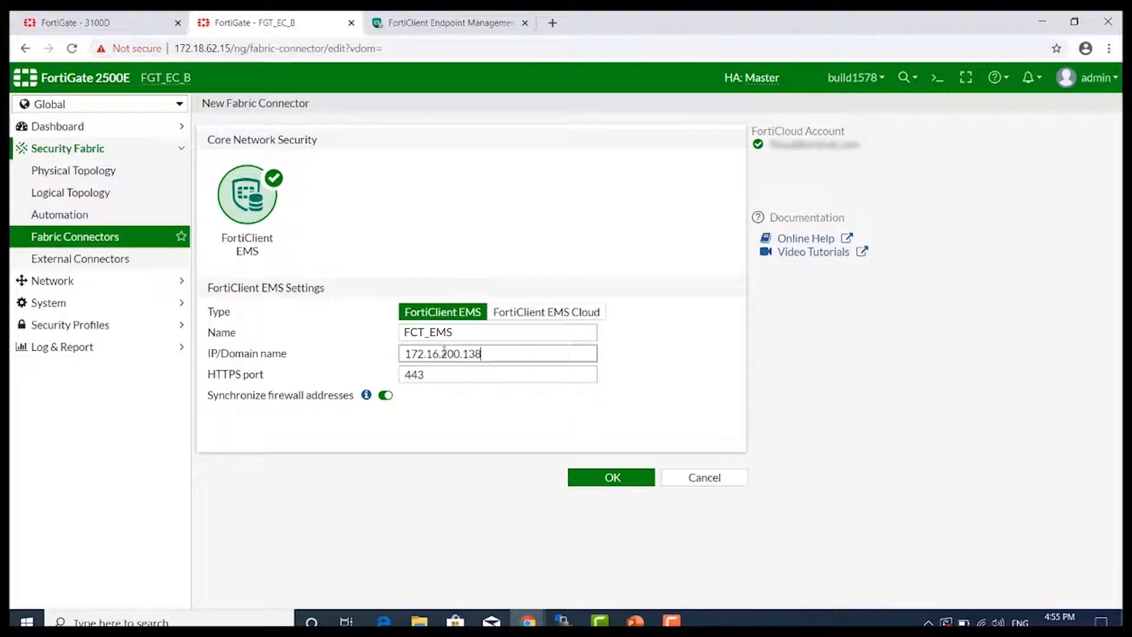
left_click(620, 481)
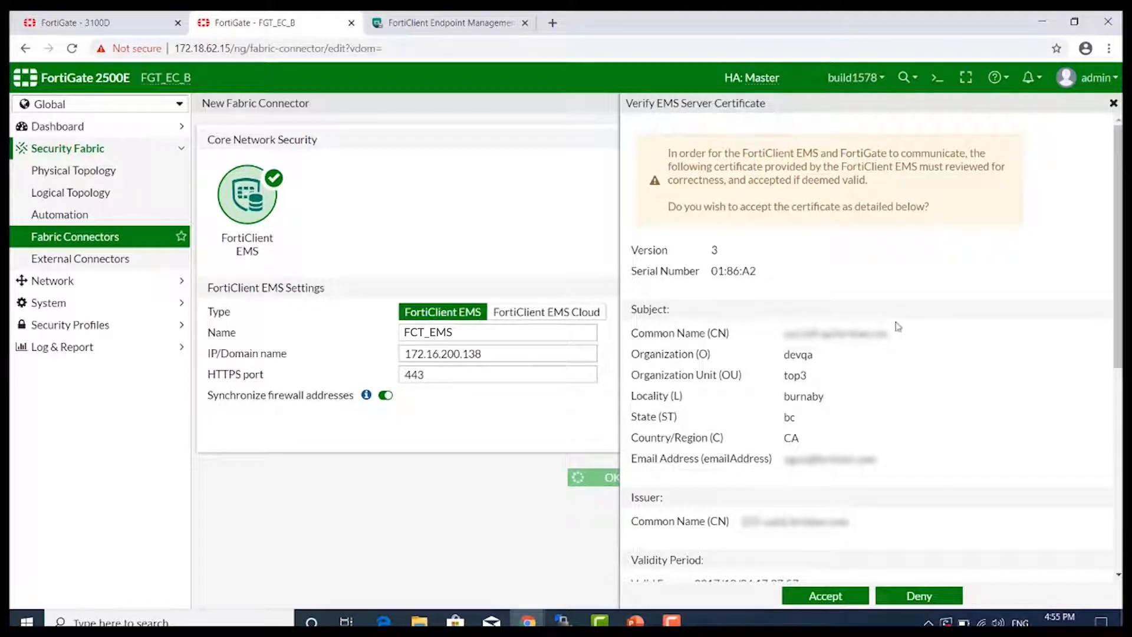
left_click(824, 597)
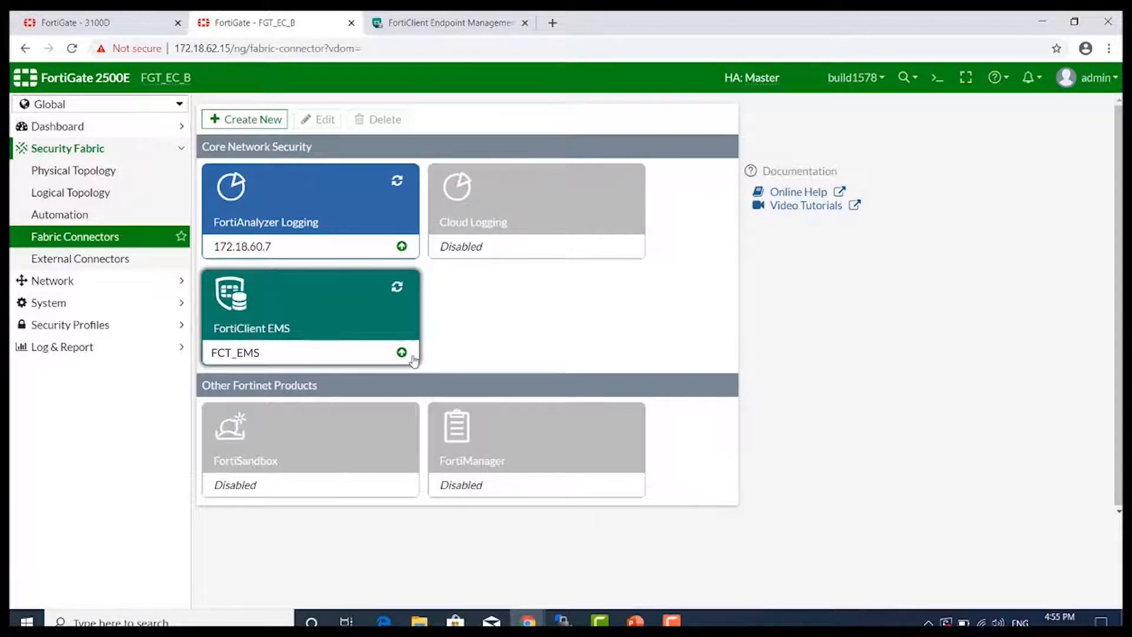
Examine the FortiClient EMS connector's status and the remote CA certificates installed on FGT_EC_B.
double_click(367, 321)
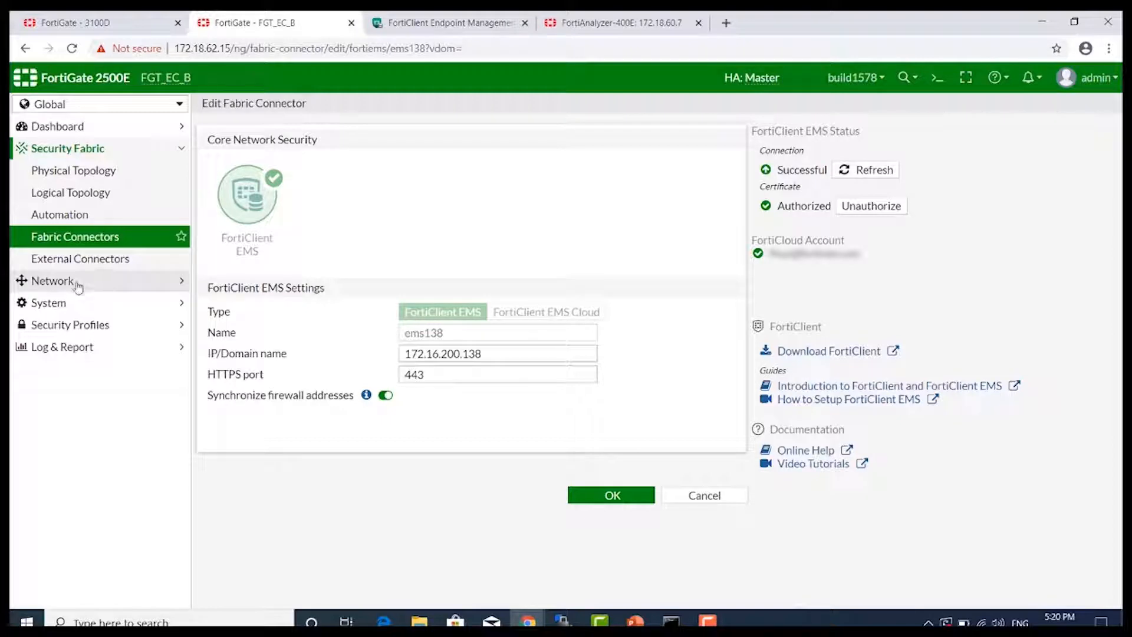
left_click(72, 307)
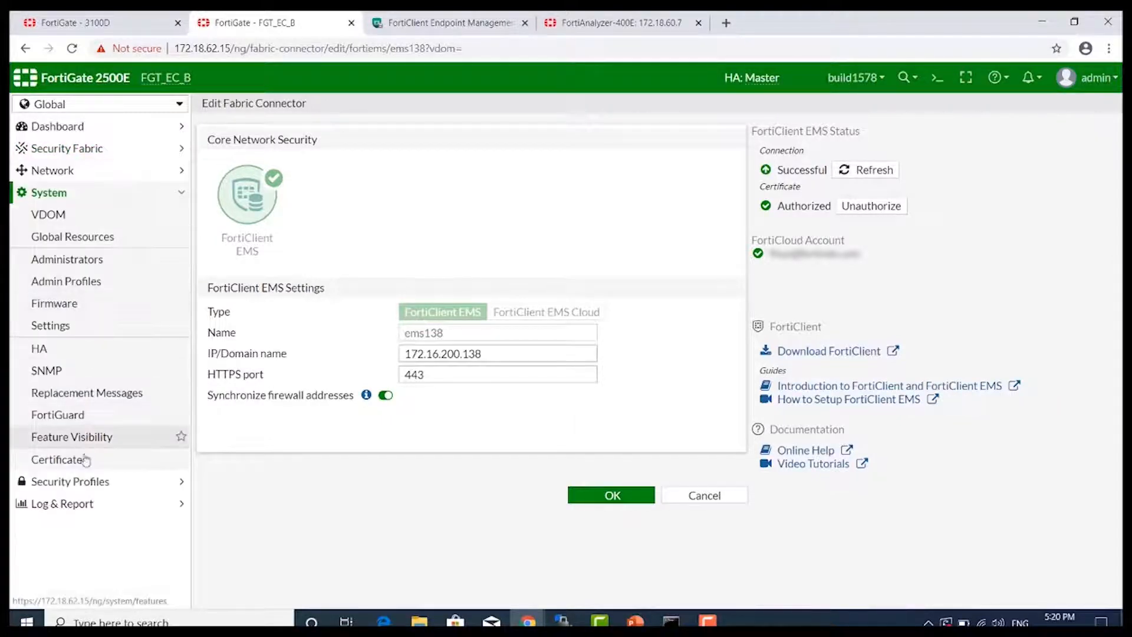
left_click(86, 464)
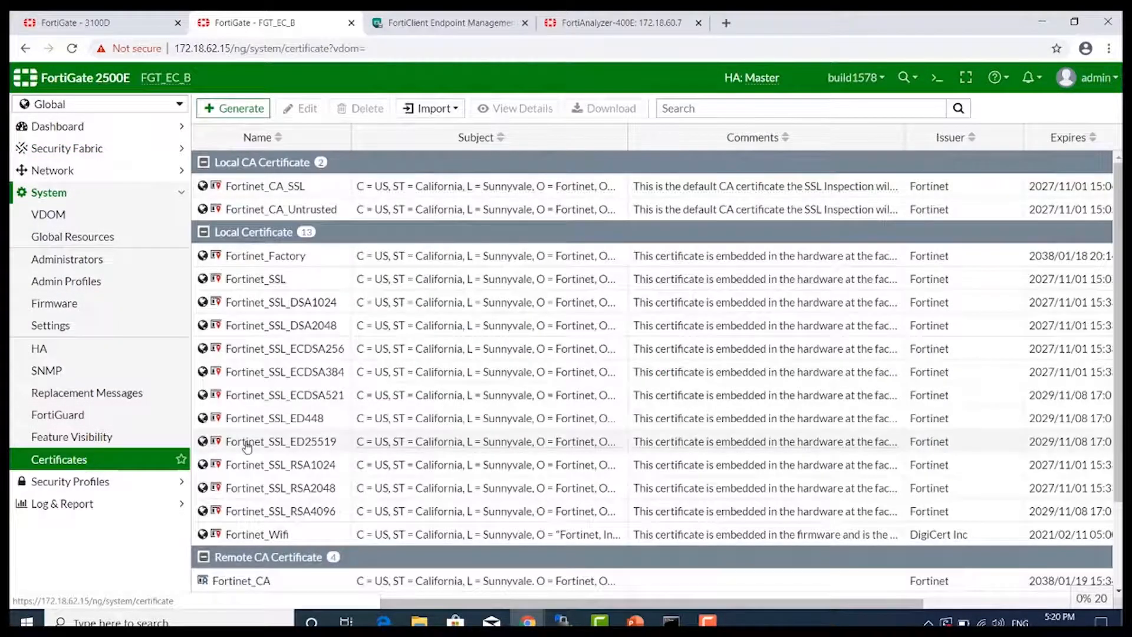
scroll(358, 379, "down", 2)
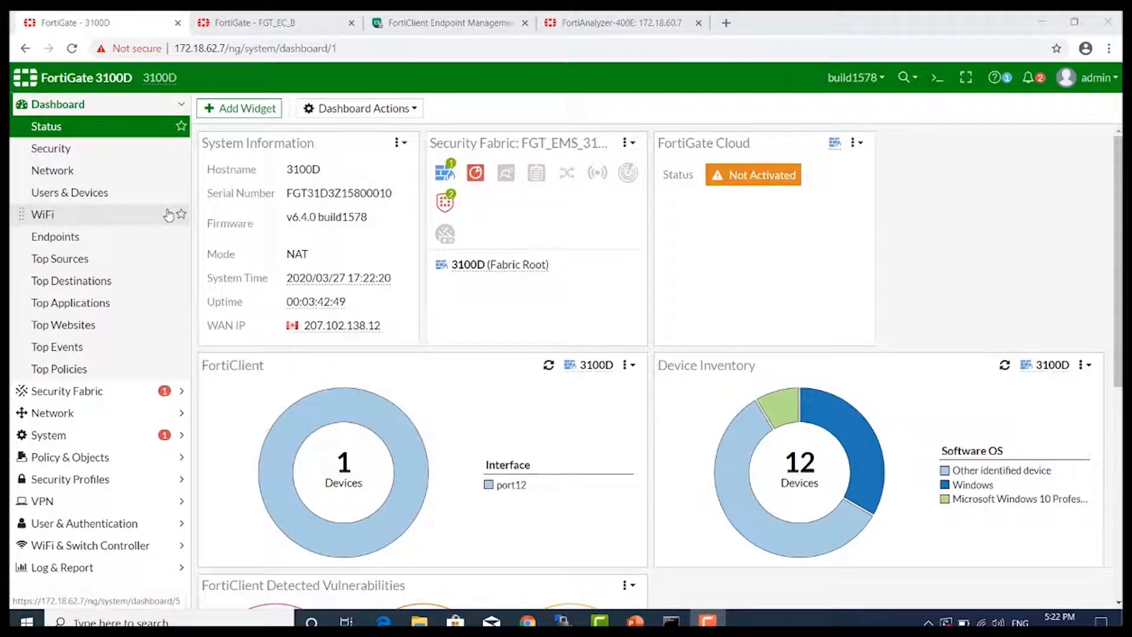
Add a FortiClient EMS fabric connector named FCT_EMS with IP 172.16.200.138 on the 3100D FortiGate, and open its settings.
left_click(93, 391)
left_click(71, 236)
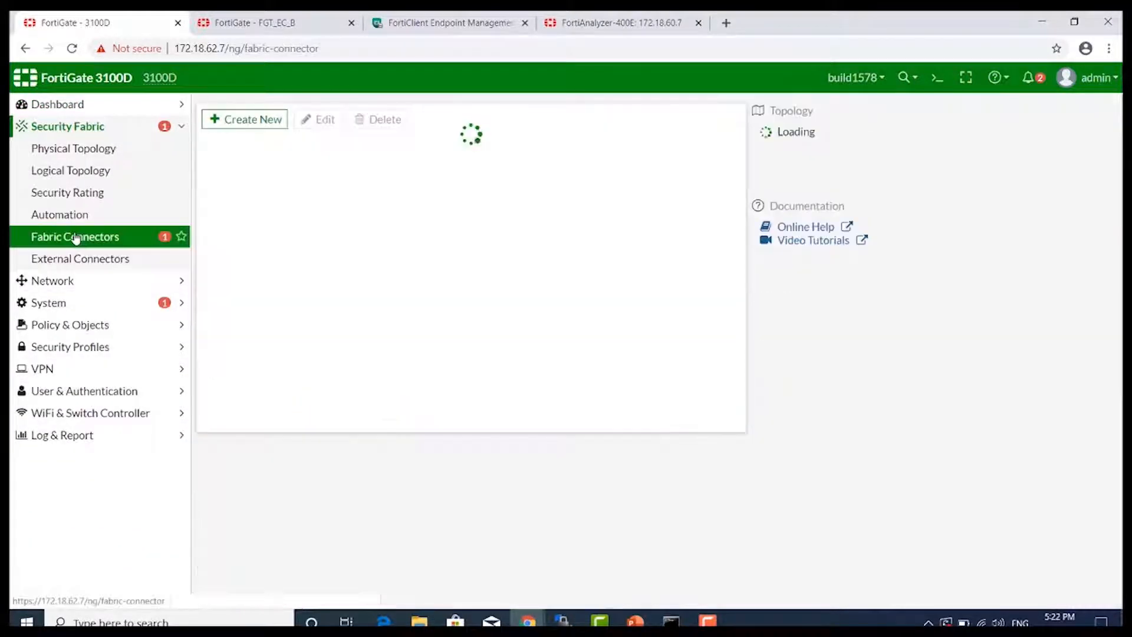
left_click(245, 120)
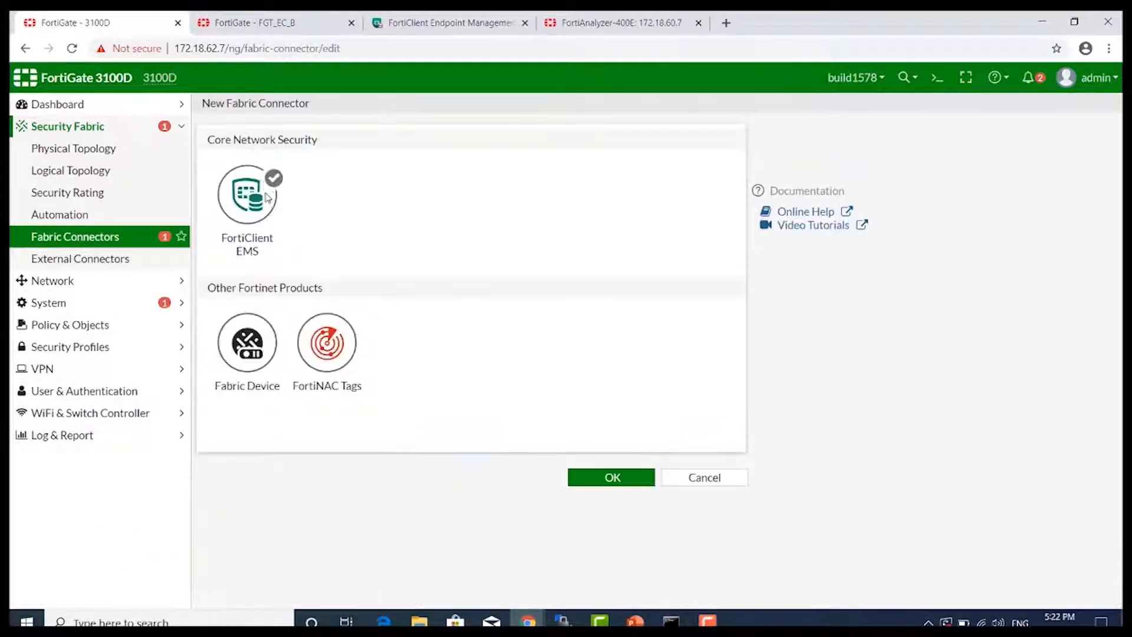
left_click(235, 196)
left_click(463, 333)
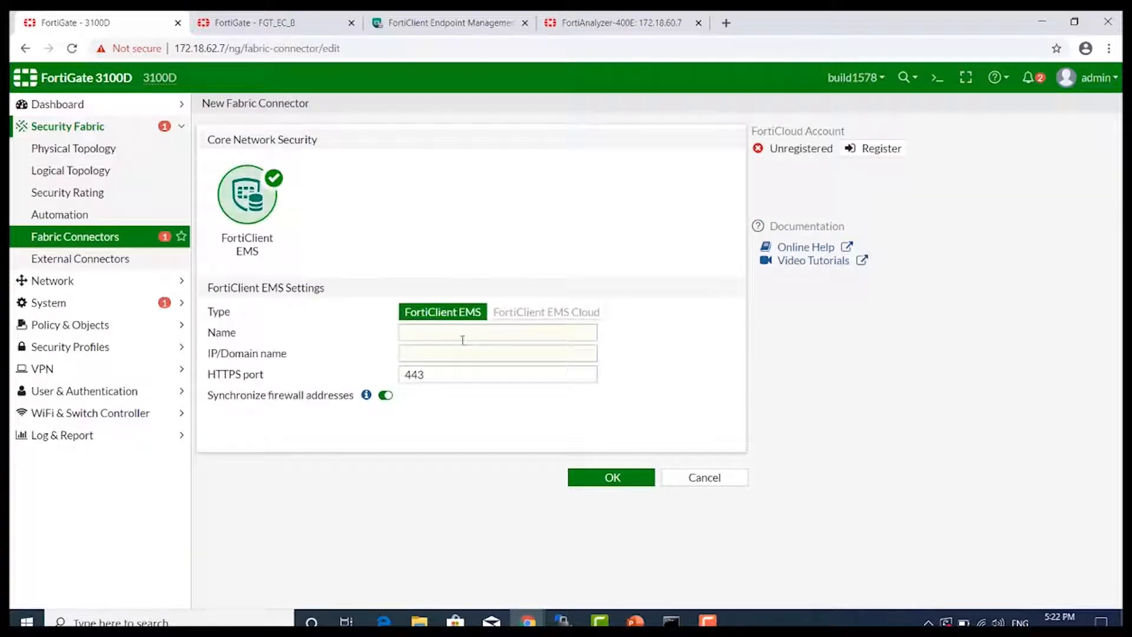
type("FCT_EMS")
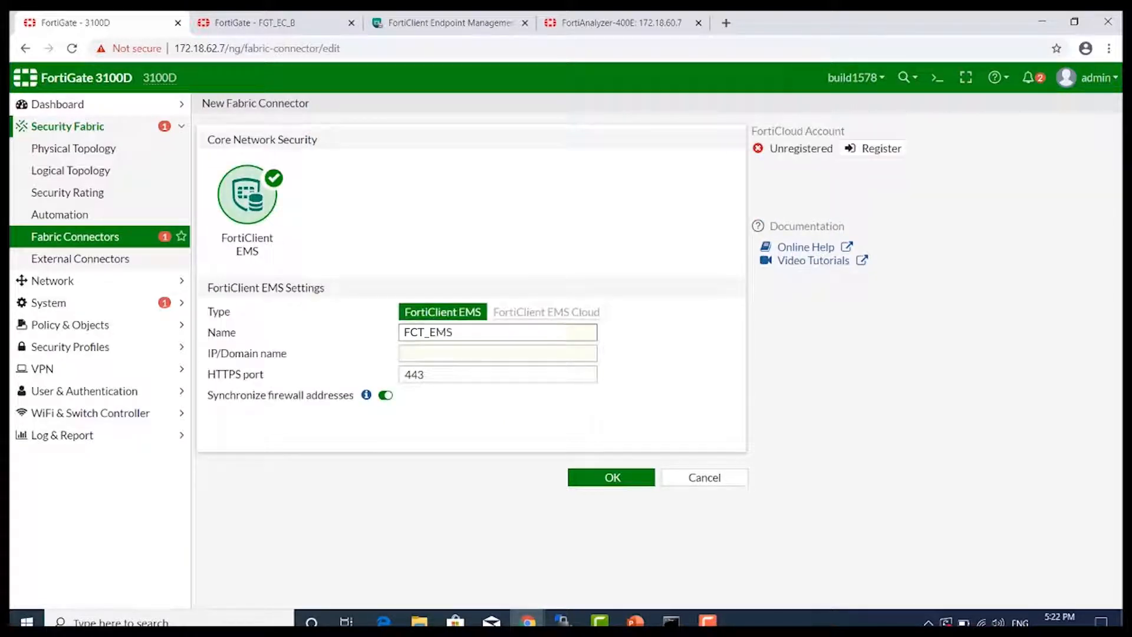
left_click(448, 353)
type("172.16.200.138")
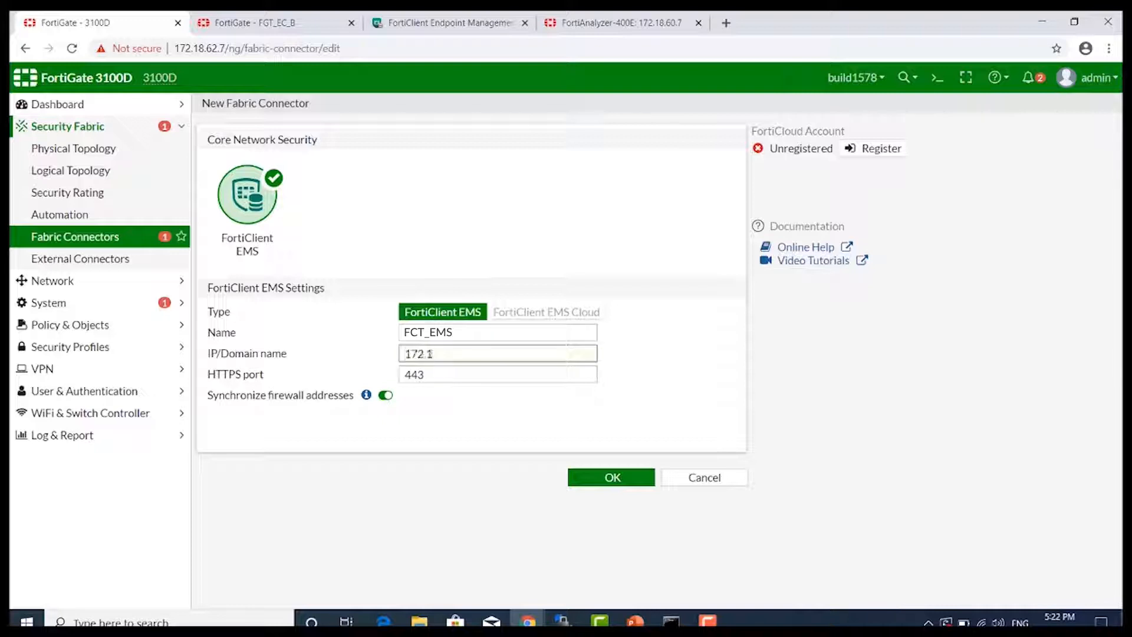
left_click(593, 482)
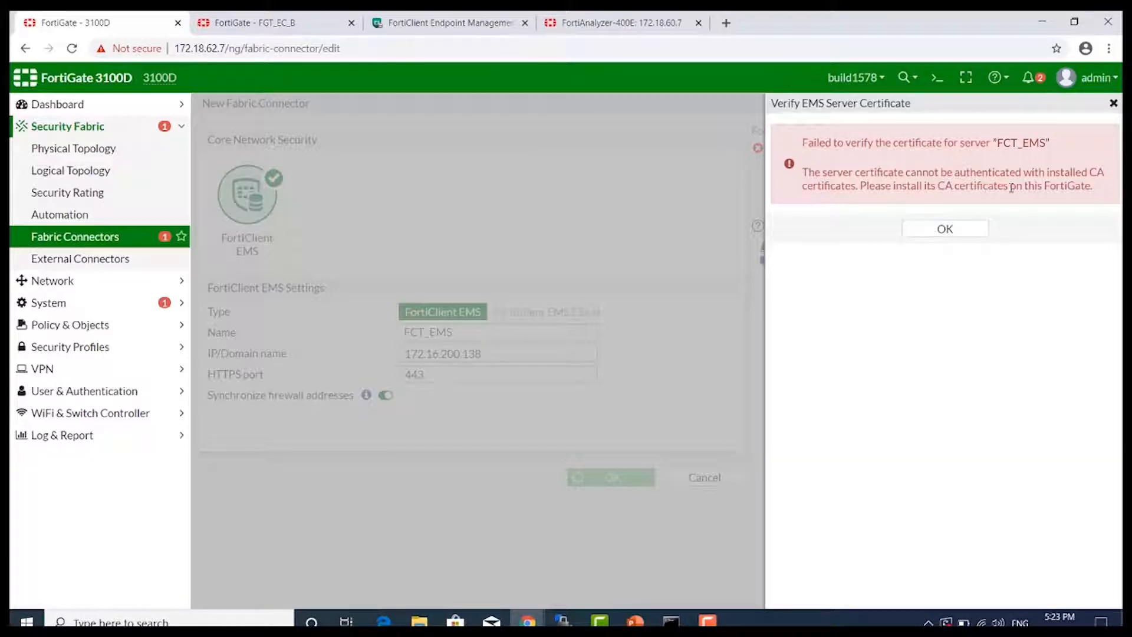
left_click(946, 228)
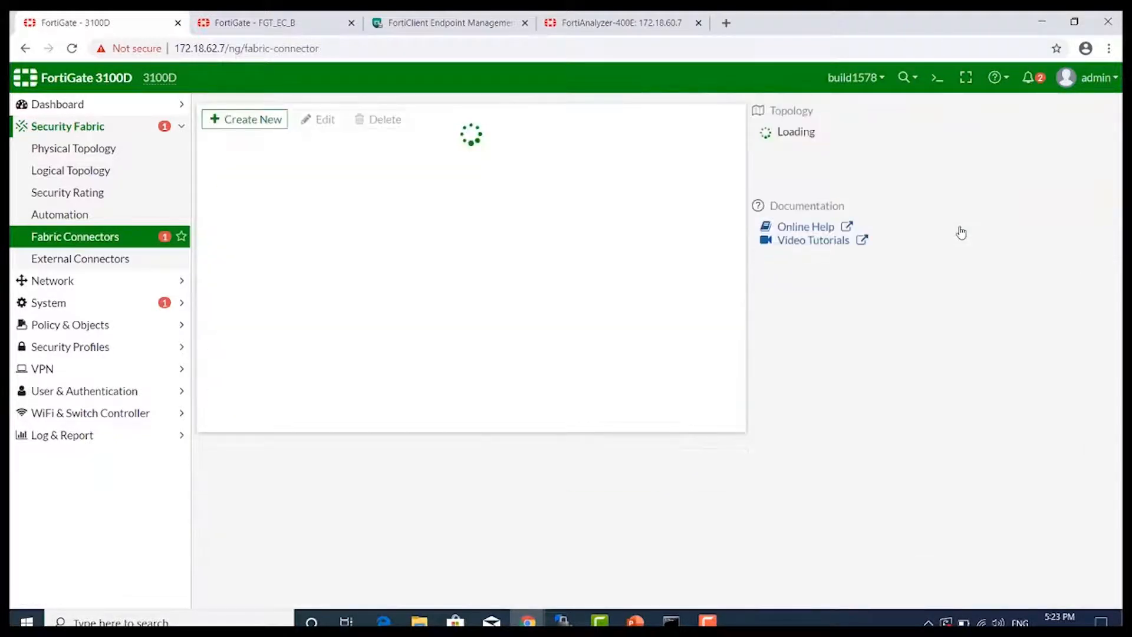
double_click(542, 340)
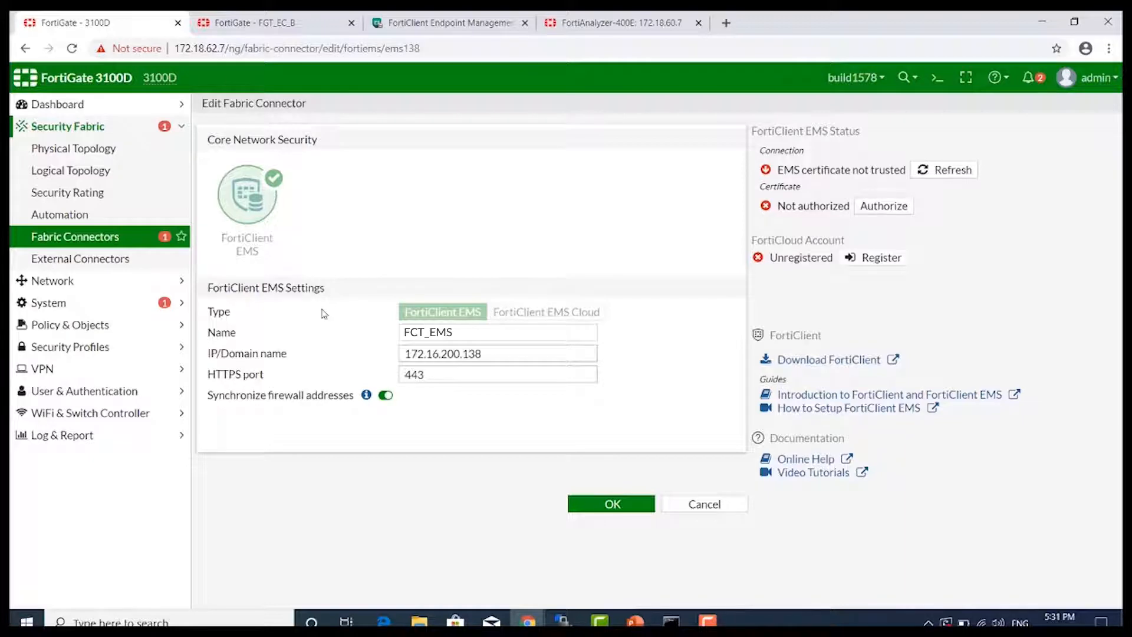
Import the CA certificate file fac155.crt into the 3100D's system certificates.
left_click(123, 303)
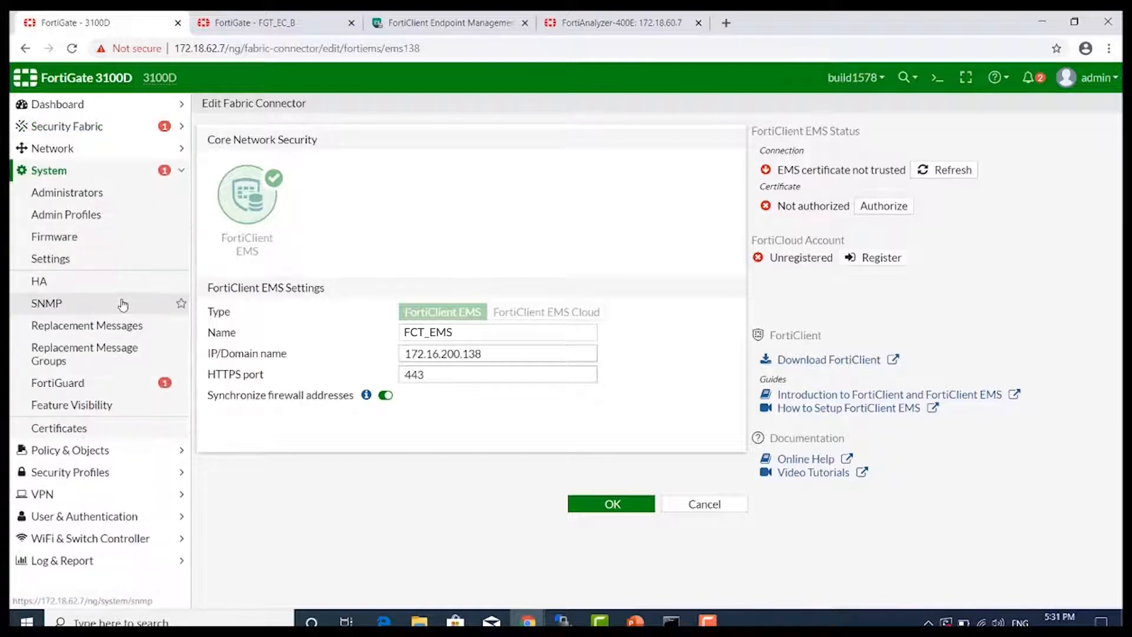
left_click(106, 435)
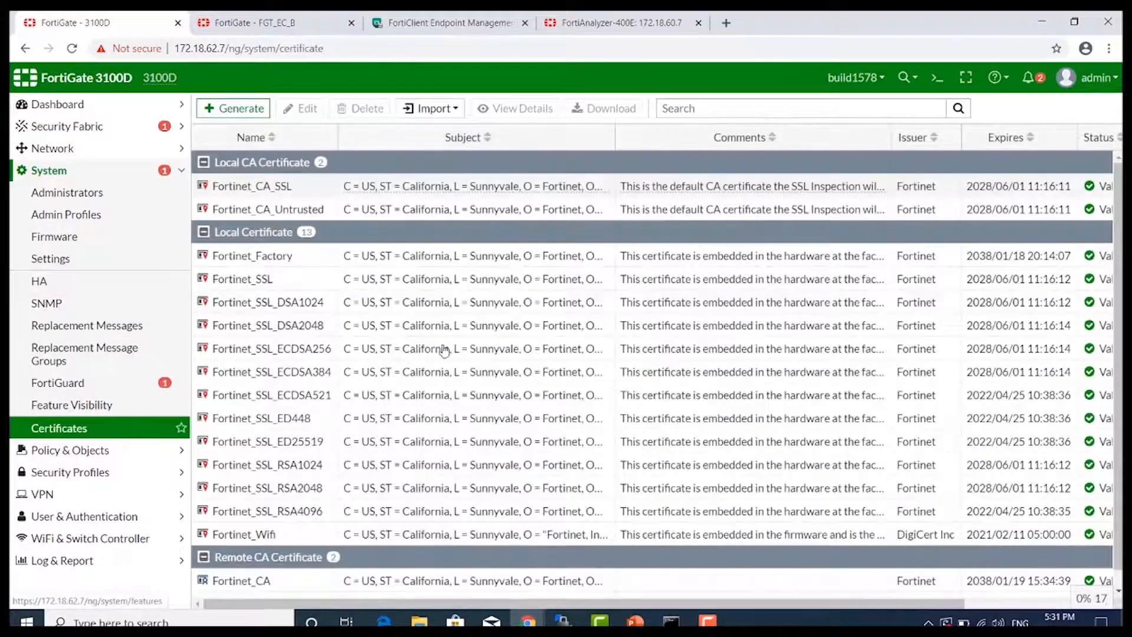
left_click(432, 109)
left_click(456, 149)
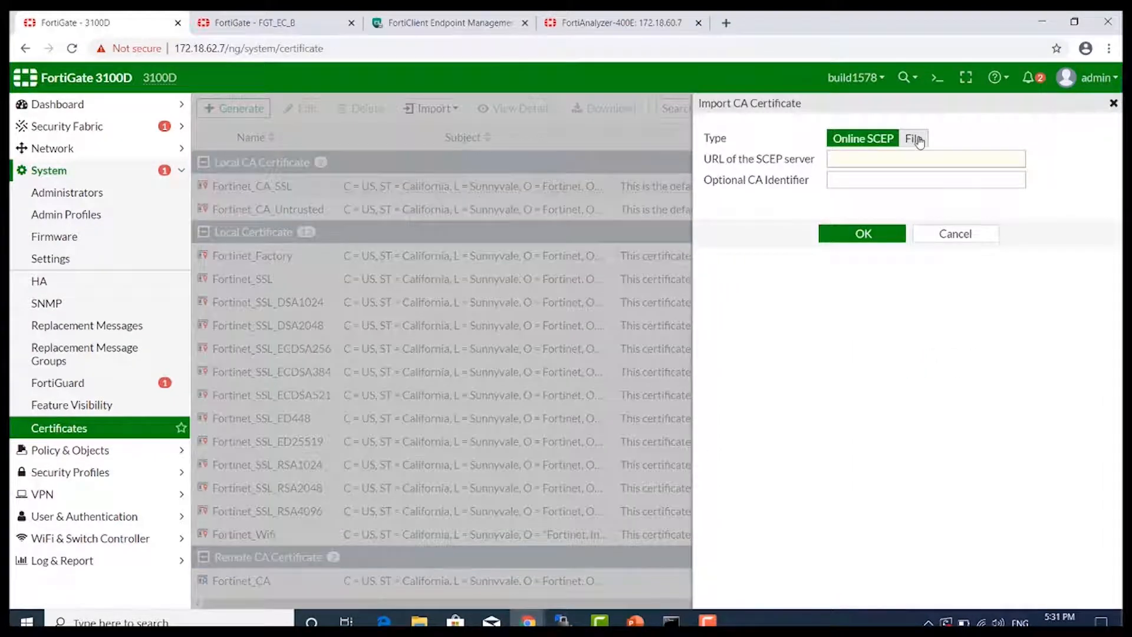
left_click(915, 139)
left_click(791, 160)
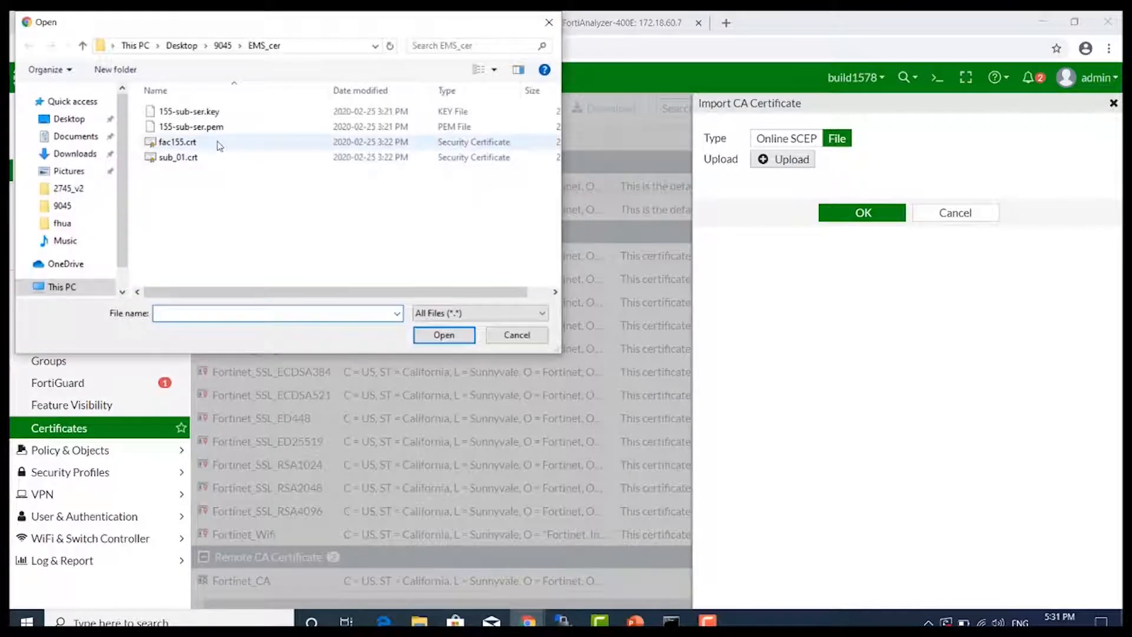
double_click(216, 142)
left_click(863, 212)
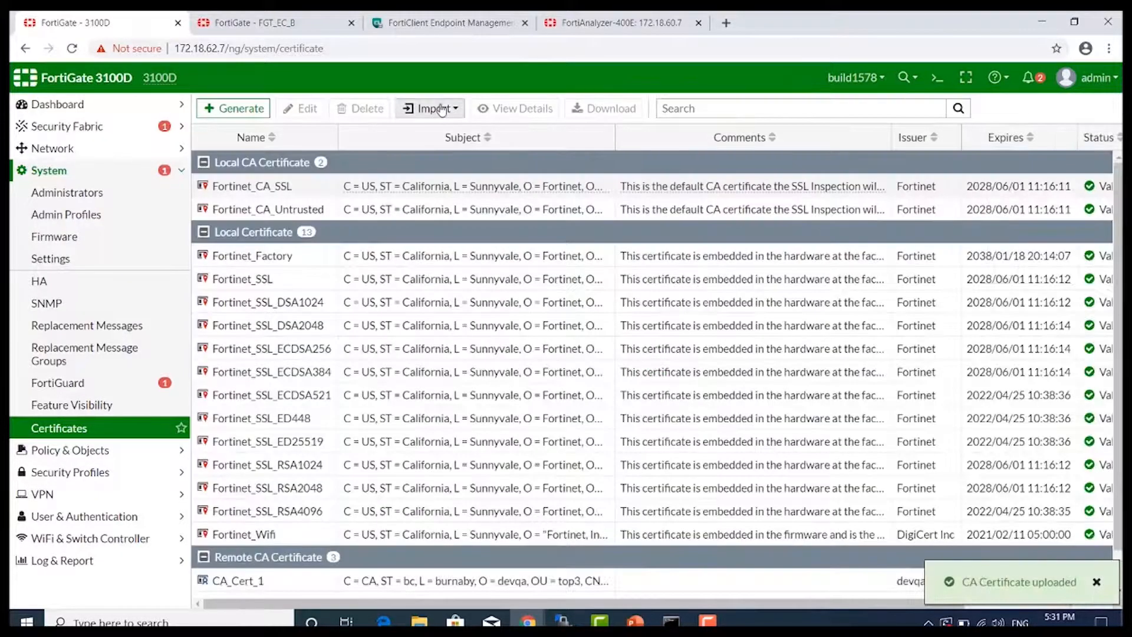
Import sub_01.crt as another CA certificate from file and check the remote CA certificate list.
left_click(430, 108)
left_click(434, 146)
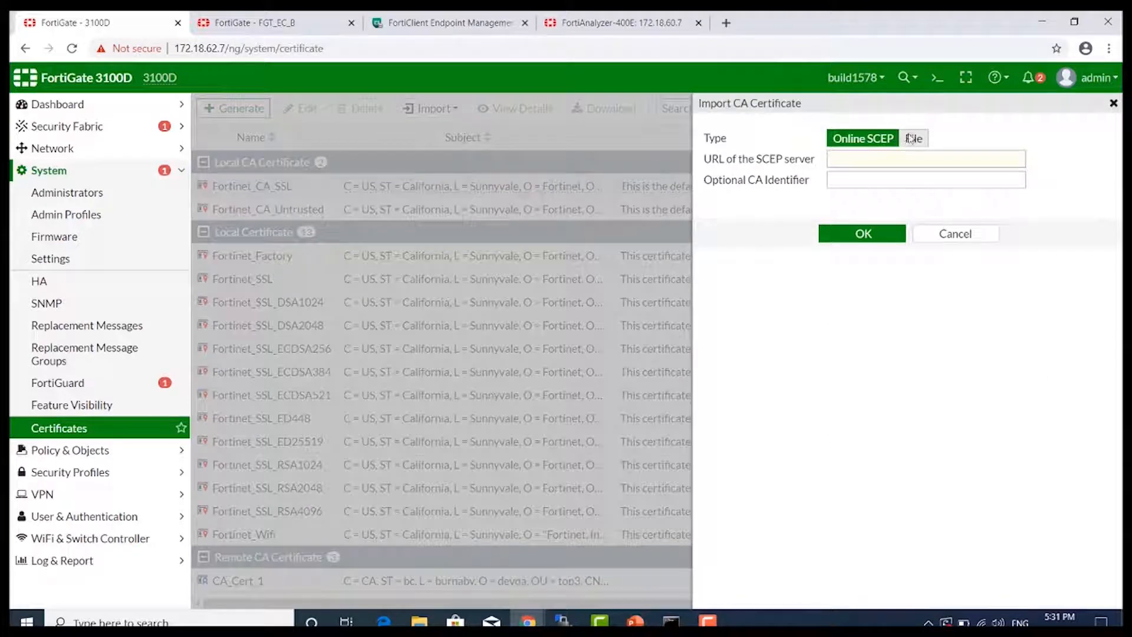
left_click(910, 139)
left_click(784, 160)
double_click(188, 157)
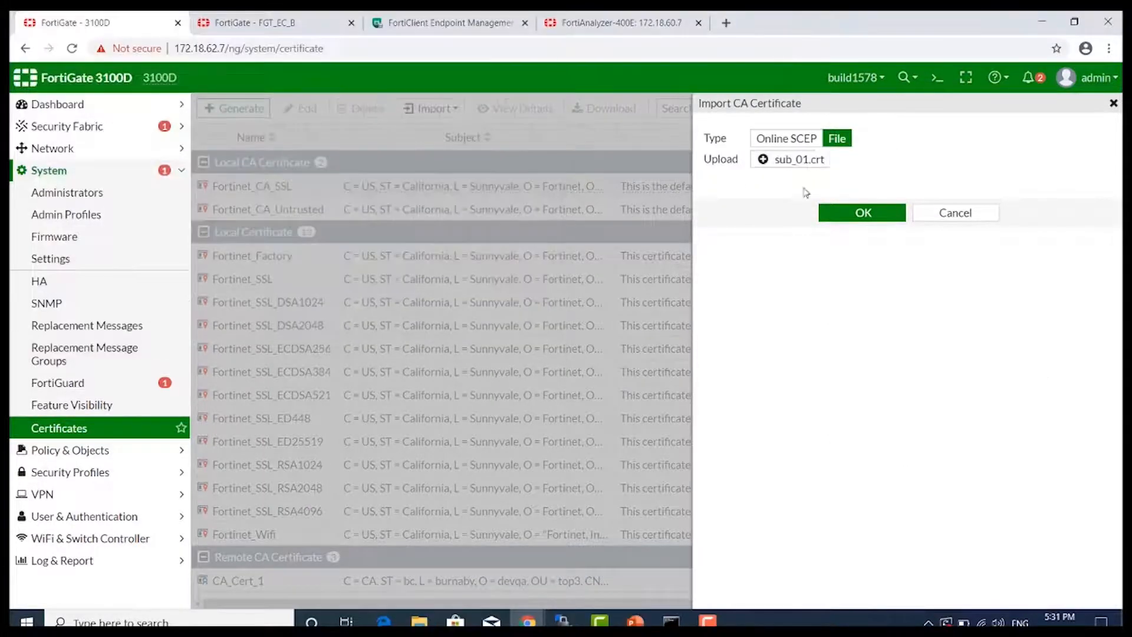
left_click(861, 212)
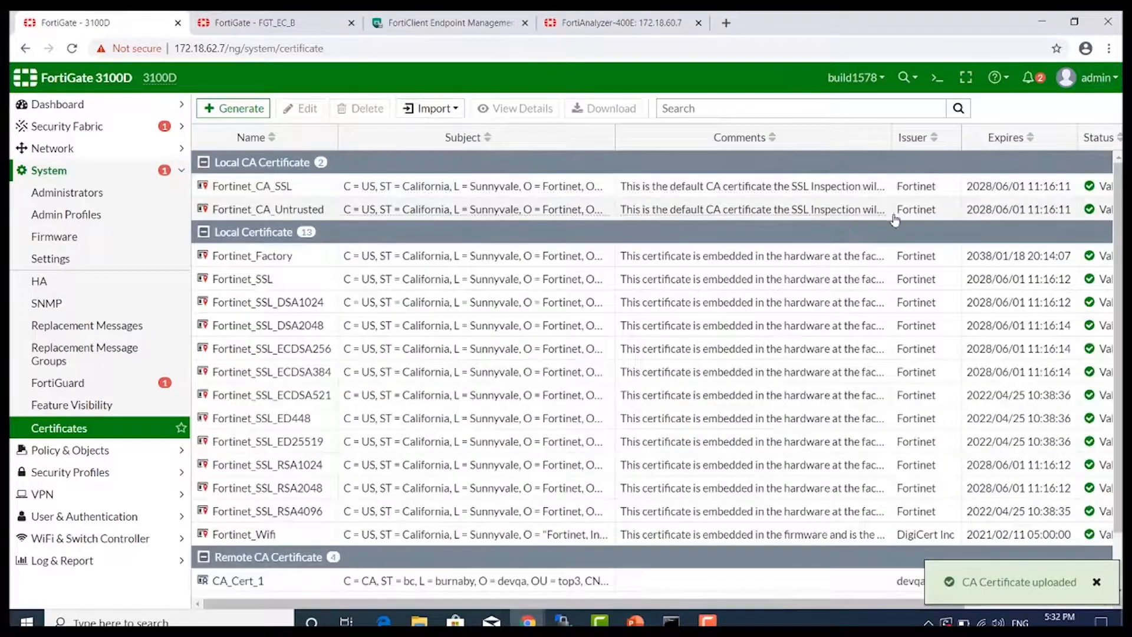
scroll(859, 245, "down", 3)
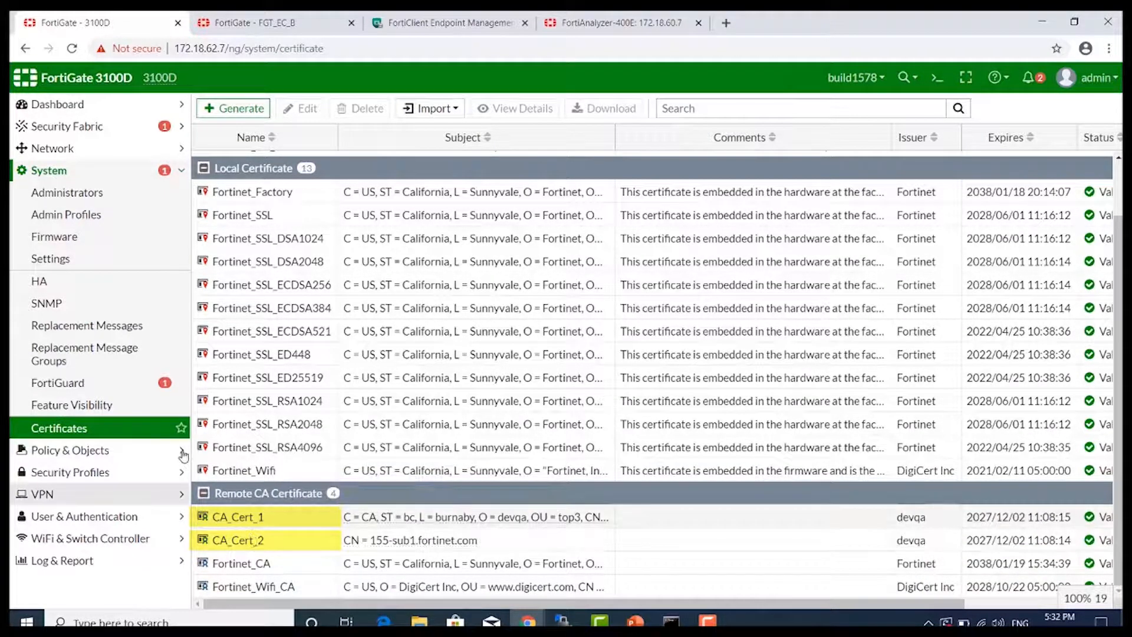
Switch to FortiClient Endpoint Management Server, authorize the pending fabric device at 172.16.200.1, and check its authorization details.
left_click(436, 27)
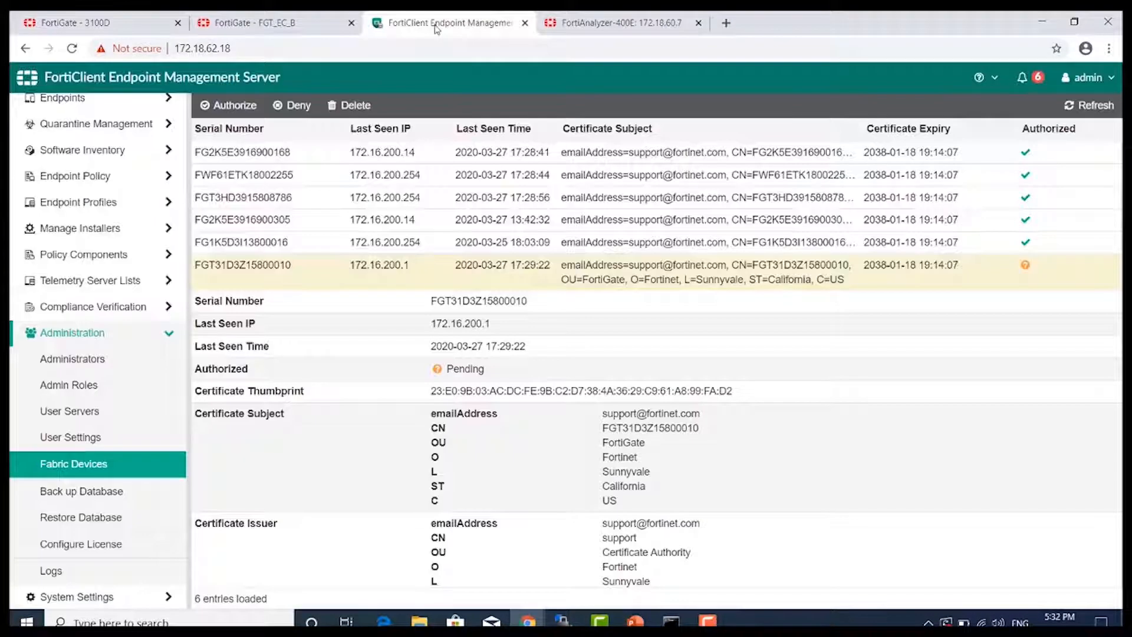
left_click(64, 469)
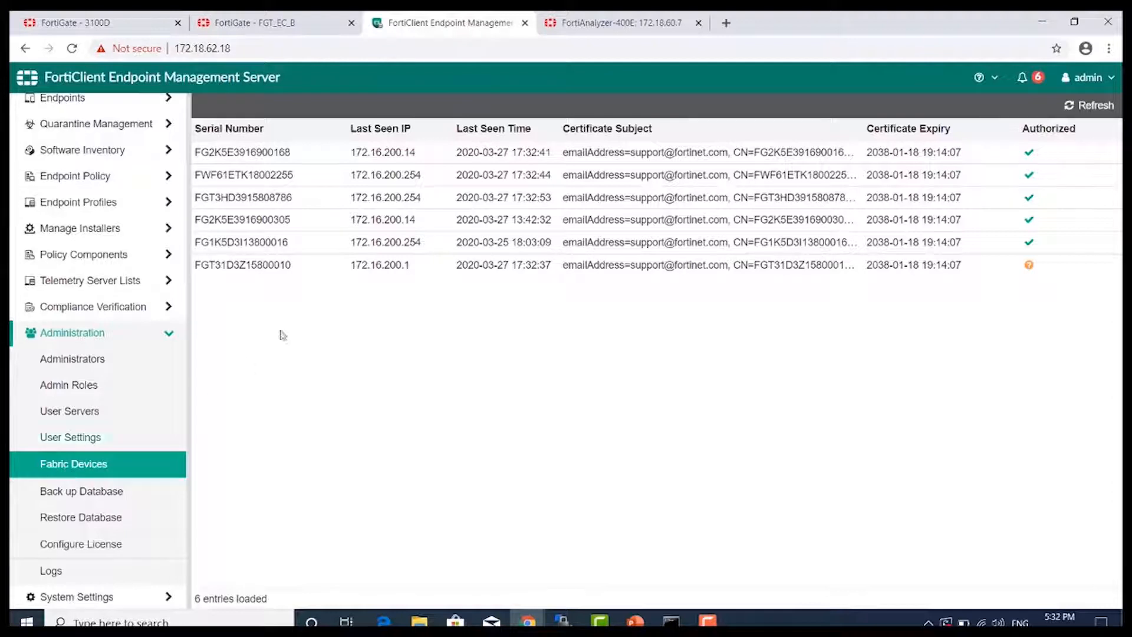
left_click(266, 271)
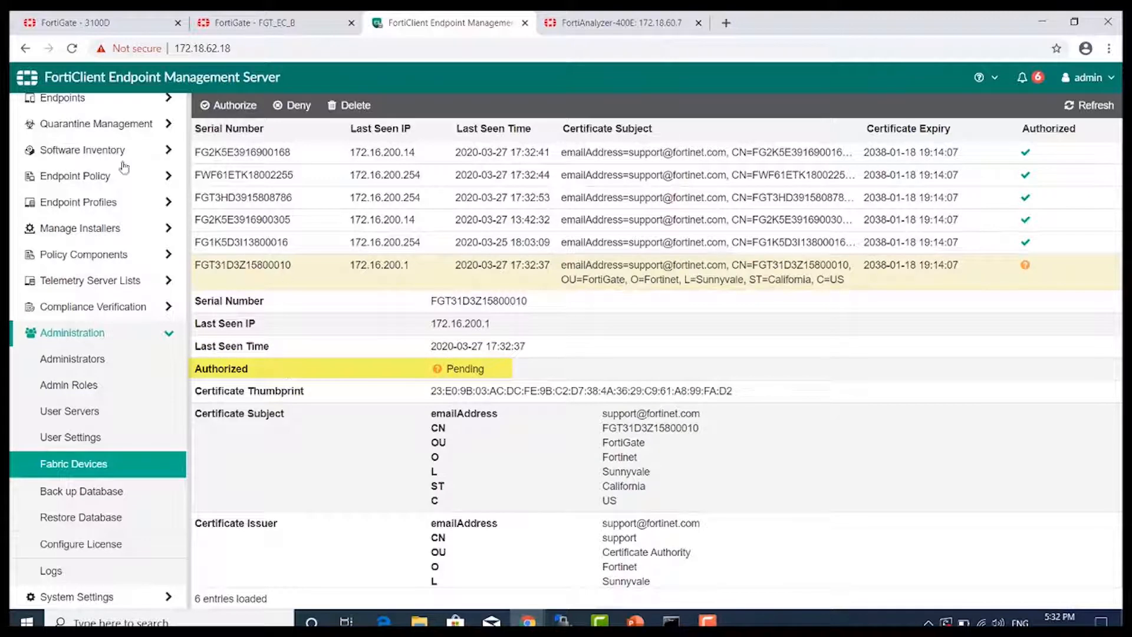
left_click(229, 106)
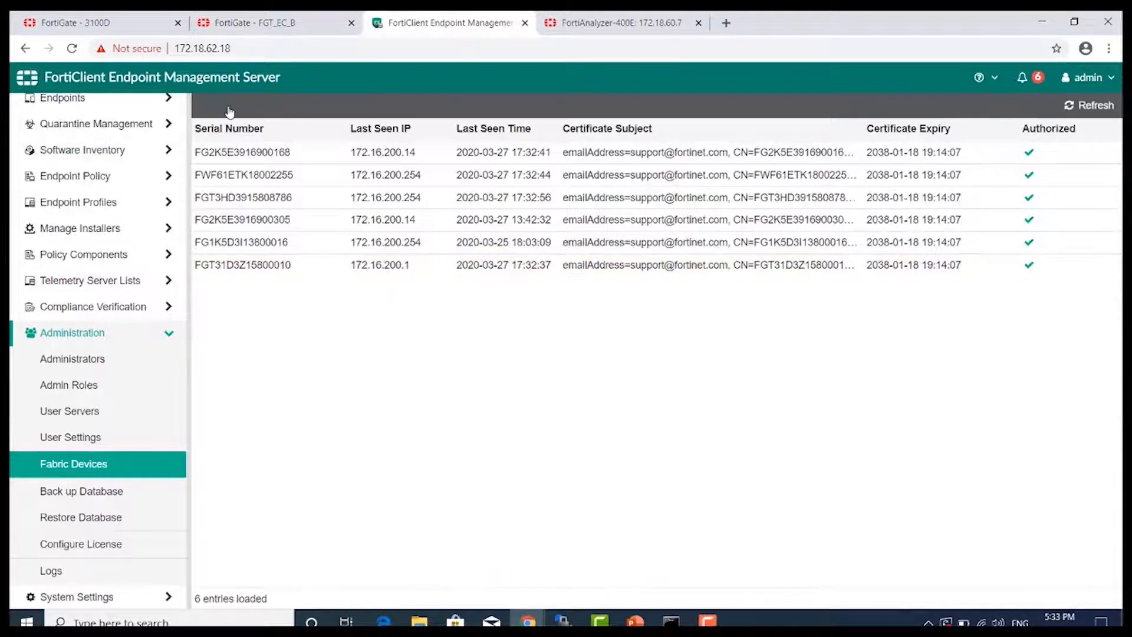
left_click(254, 268)
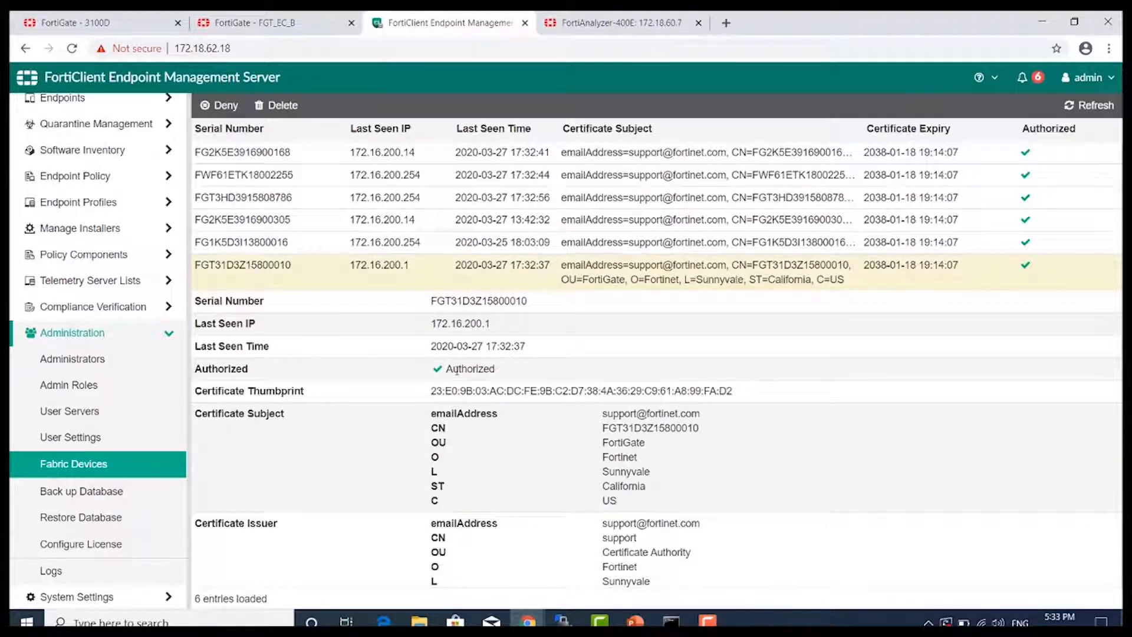
Switch to the 3100D FortiGate, authorize the EMS server certificate for the FCT_EMS connector, and return to the fabric connectors overview.
left_click(67, 23)
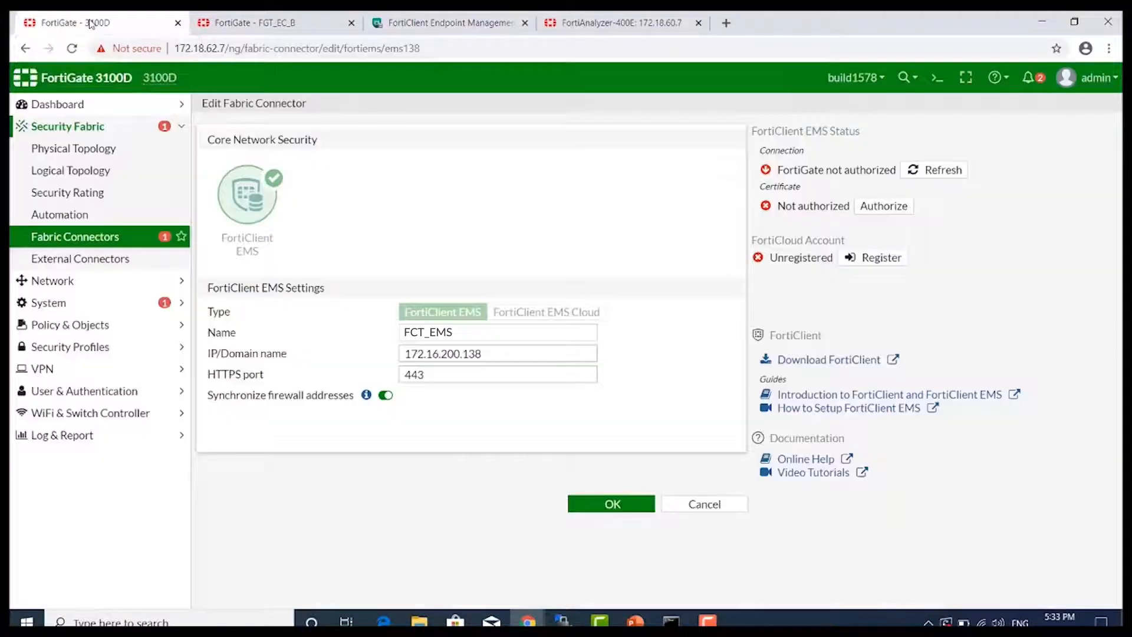
left_click(76, 236)
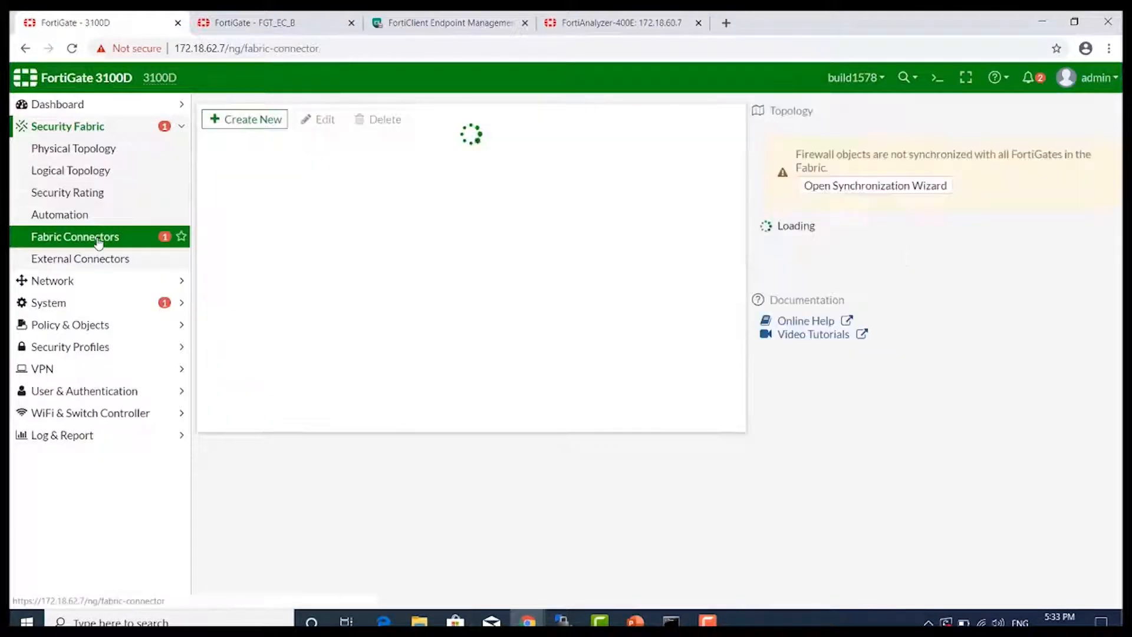
double_click(565, 299)
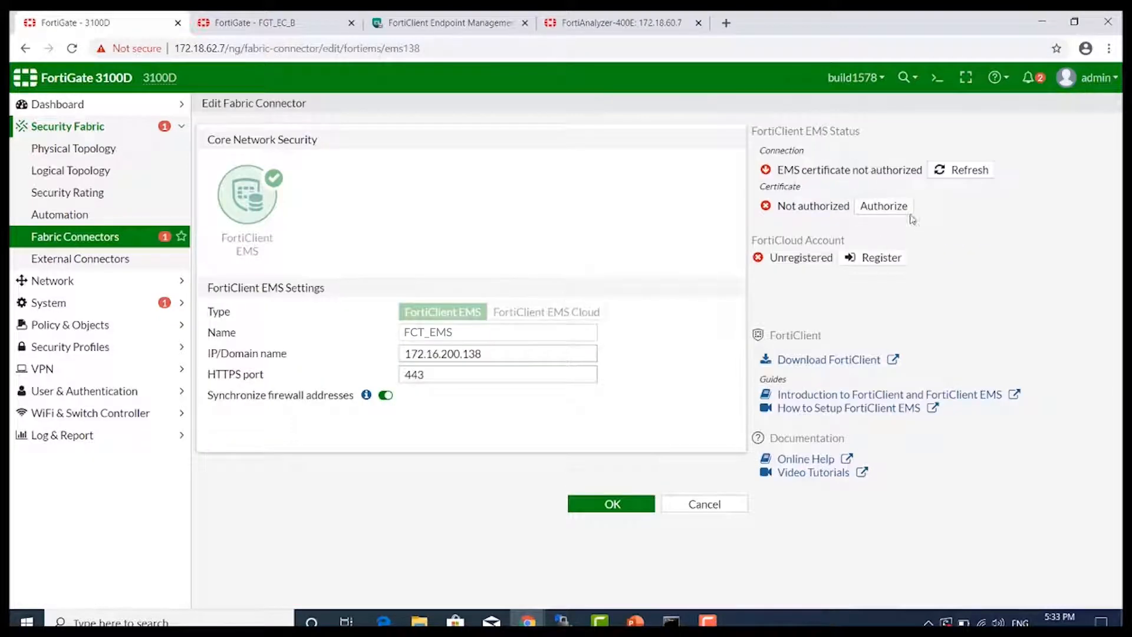
left_click(879, 211)
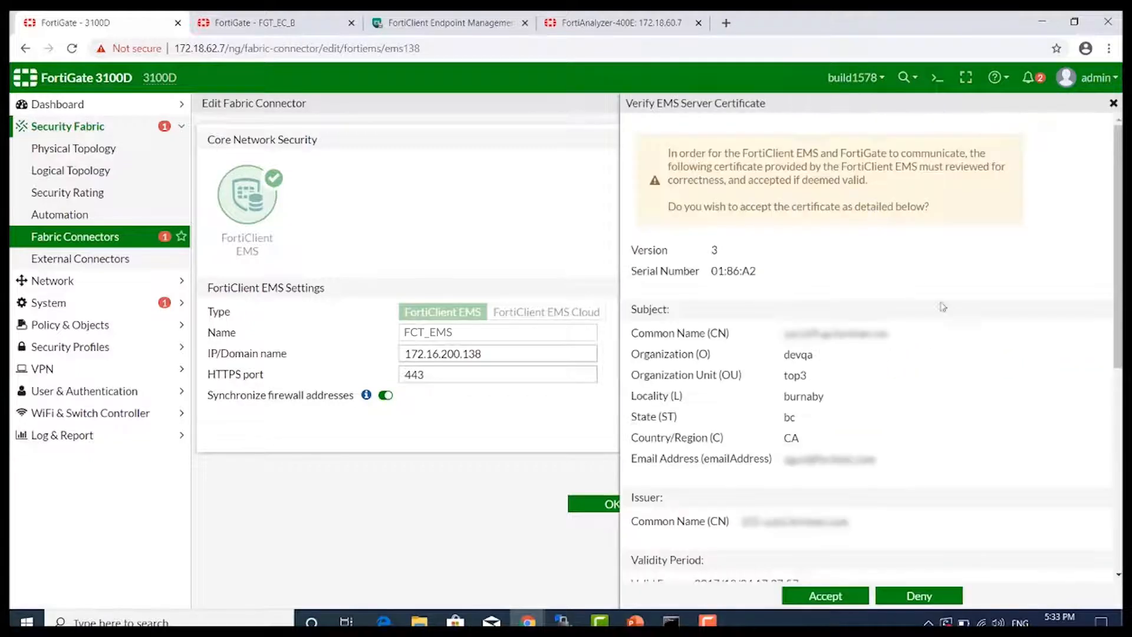
scroll(791, 297, "down", 5)
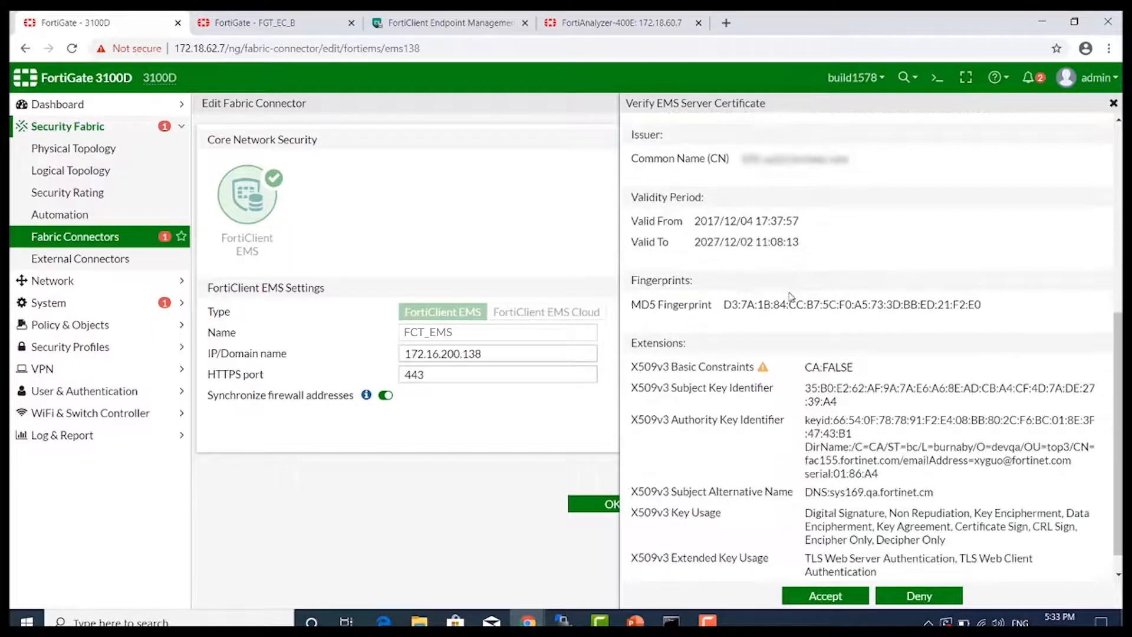
left_click(825, 595)
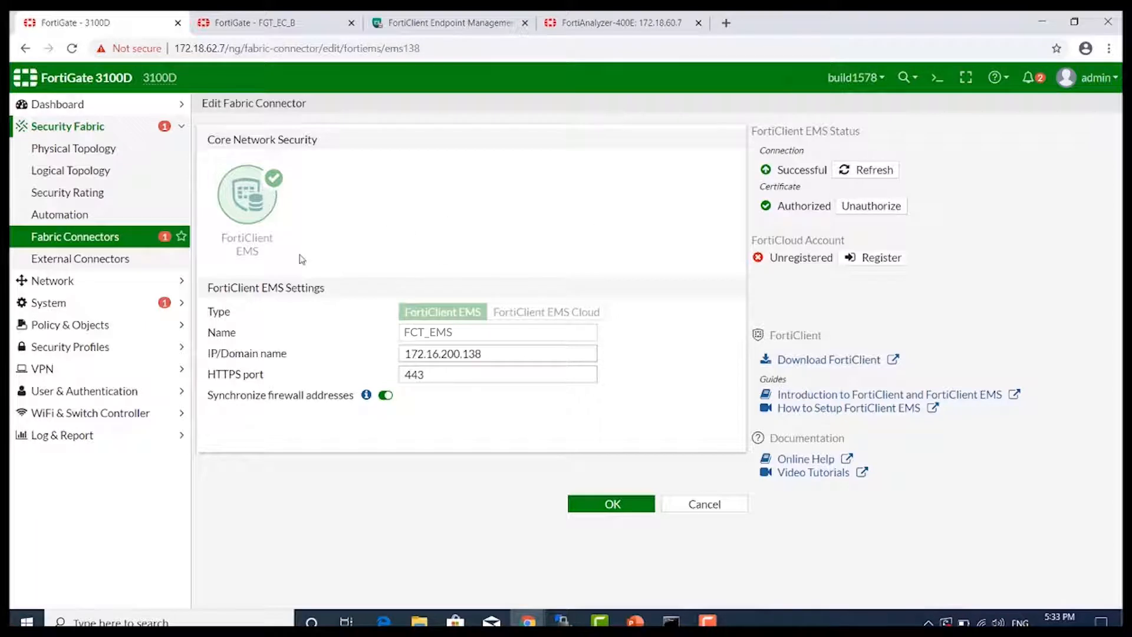
left_click(105, 238)
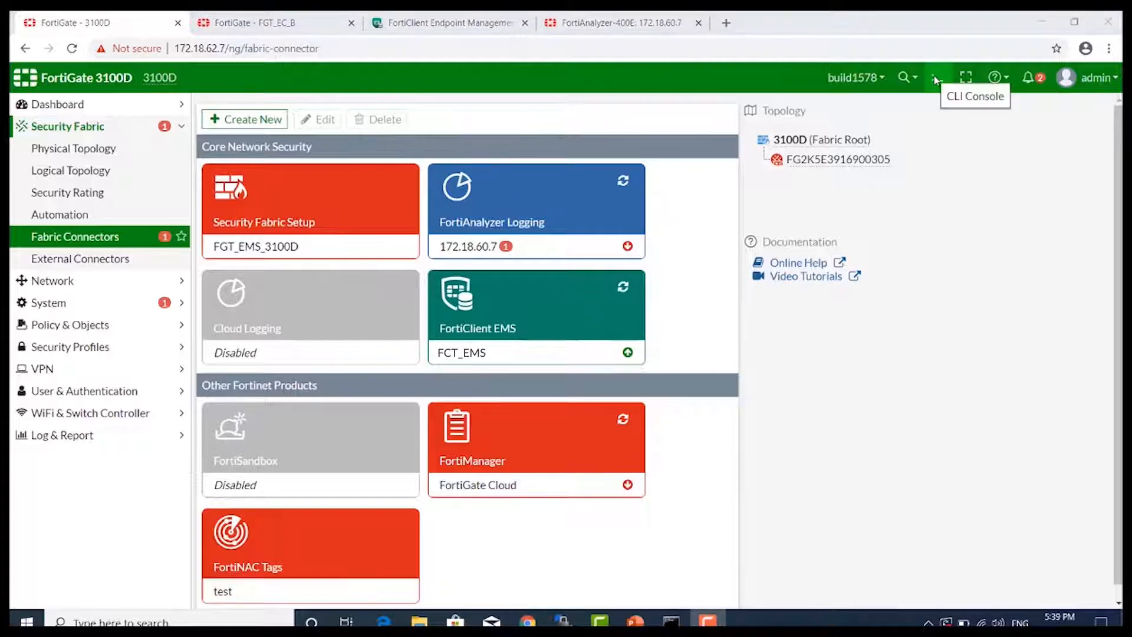
Open the 3100D's CLI console, enter "confi endpoint-control fctems", and run "show" to list the EMS connector configuration.
left_click(935, 80)
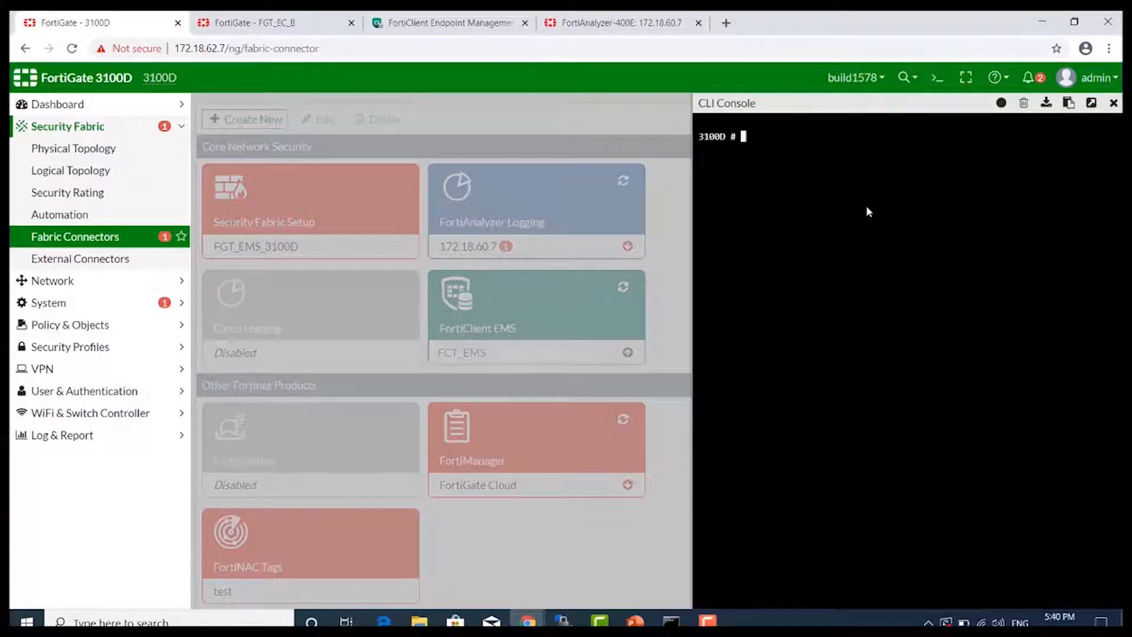
key("Return")
key("Return")
key("Return")
type("confi endpoint-control ")
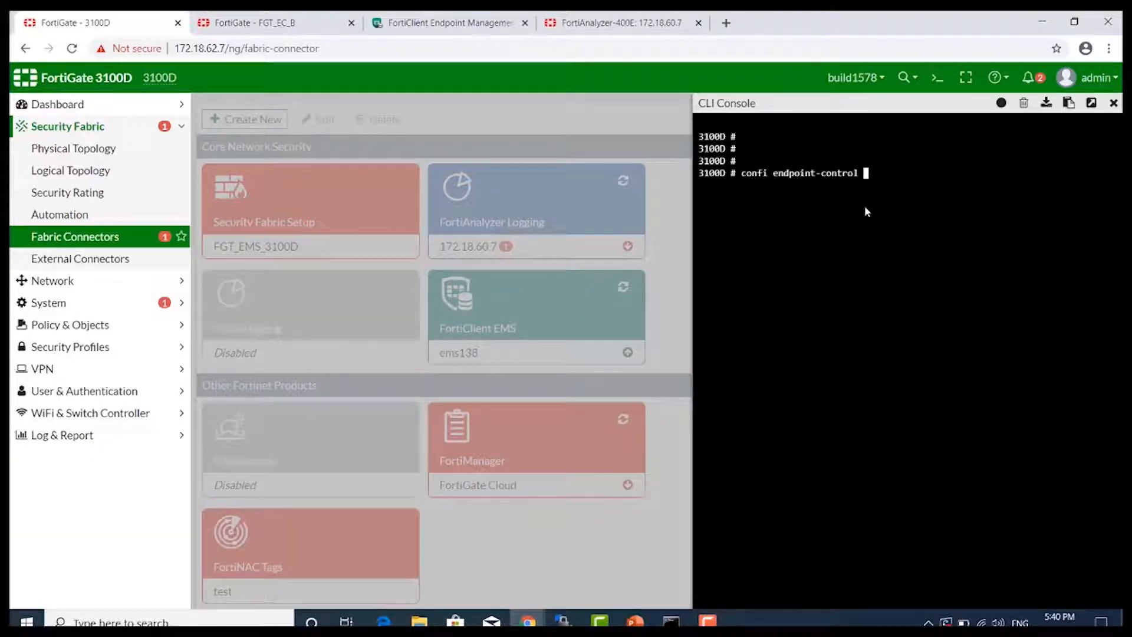
type("fctems")
key("Return")
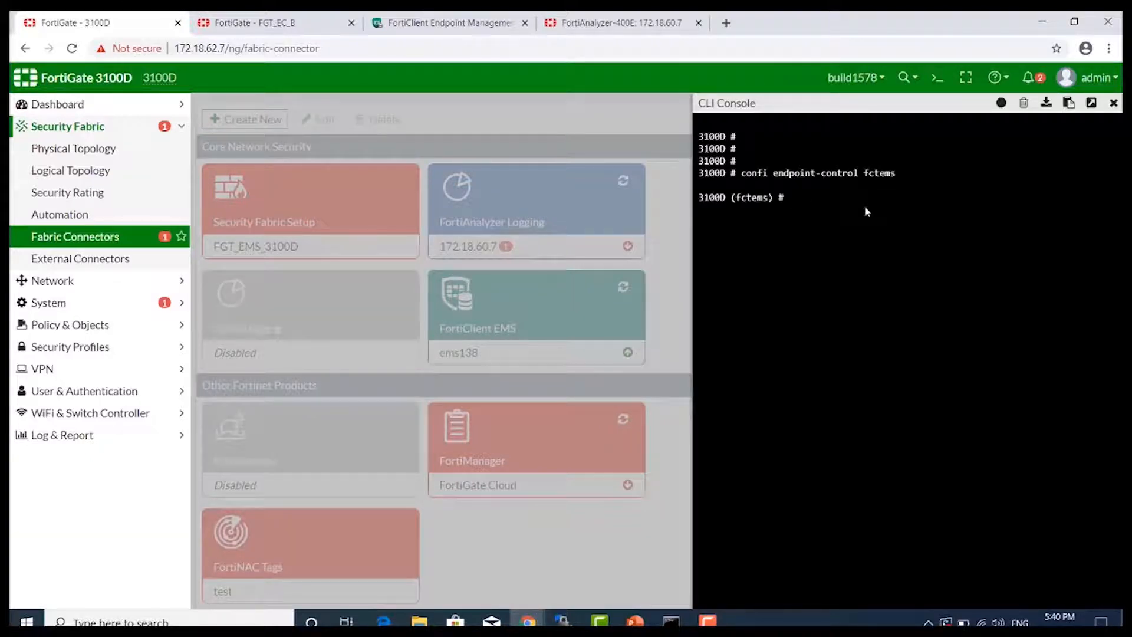
type("show")
key("Return")
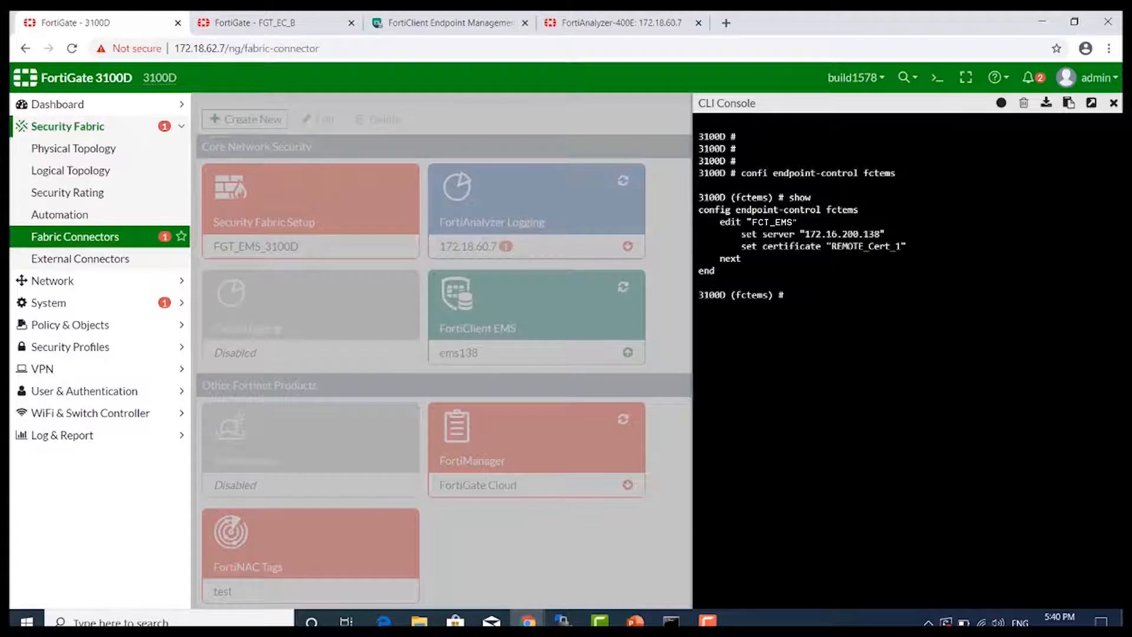
End the fctems configuration context and run "exec fctems verify FCT_EMS" to check the EMS server certificate.
type("end")
key("Return")
key("Return")
key("Return")
type("exec fctems")
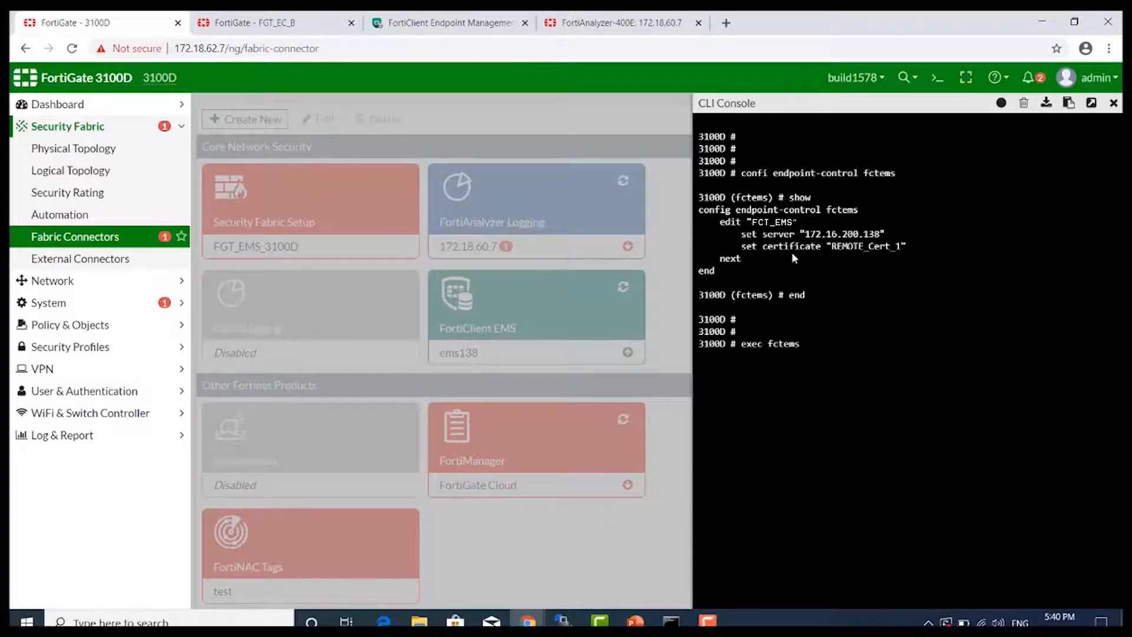
type(" verify FCT_EMS")
key("Return")
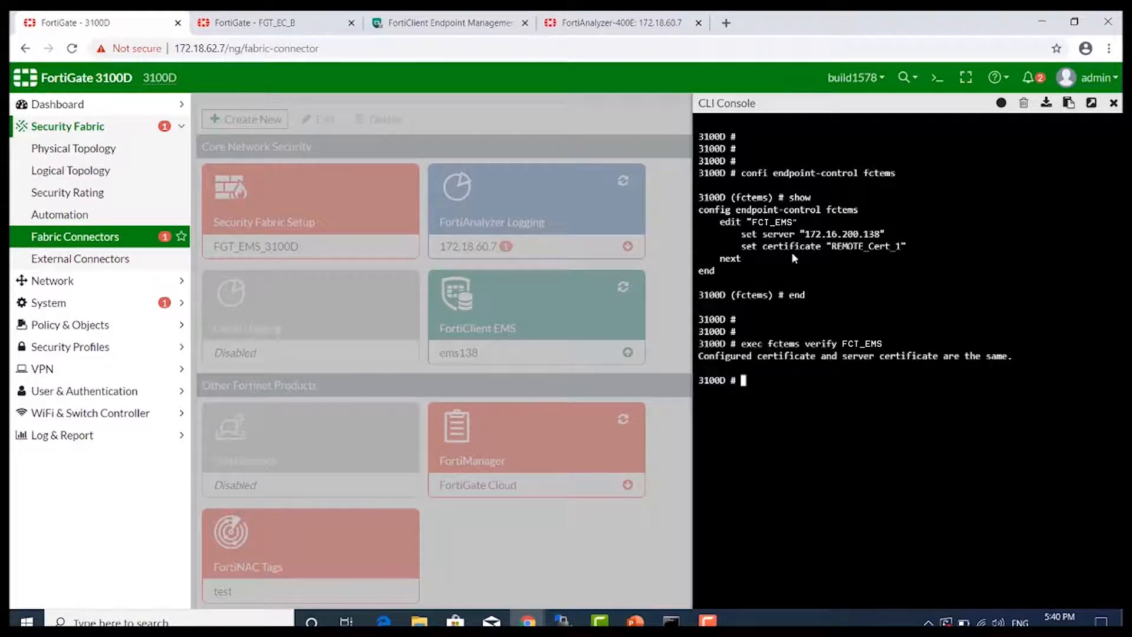